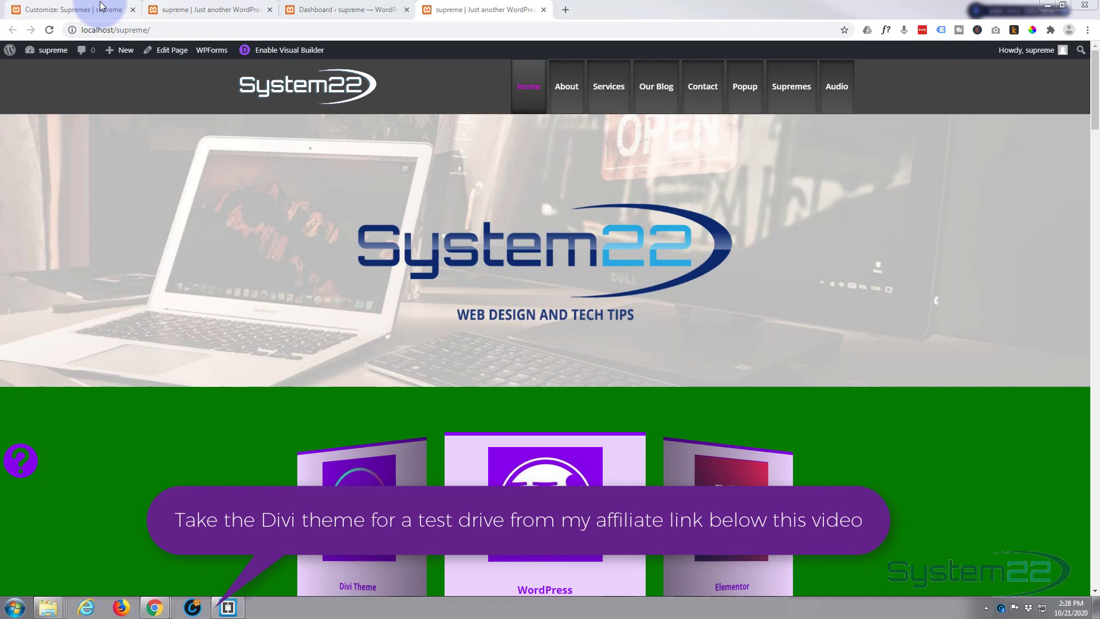
# - Create a new WPForms form from Simple Contact Form and add a File Upload field below the message
pyautogui.click(319, 10)
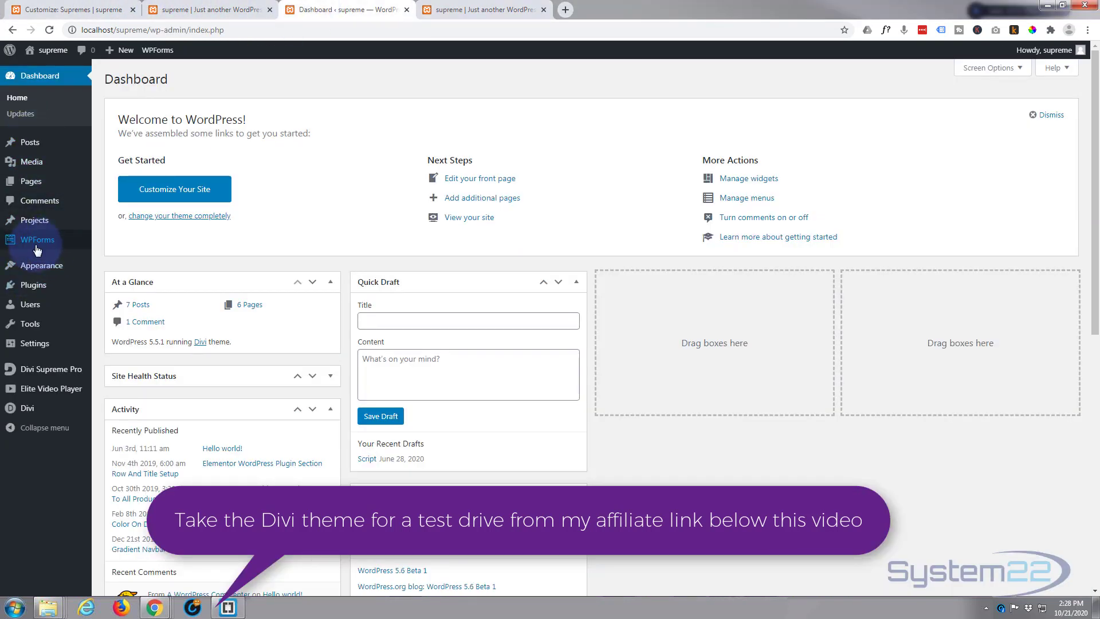
pyautogui.moveTo(38, 239)
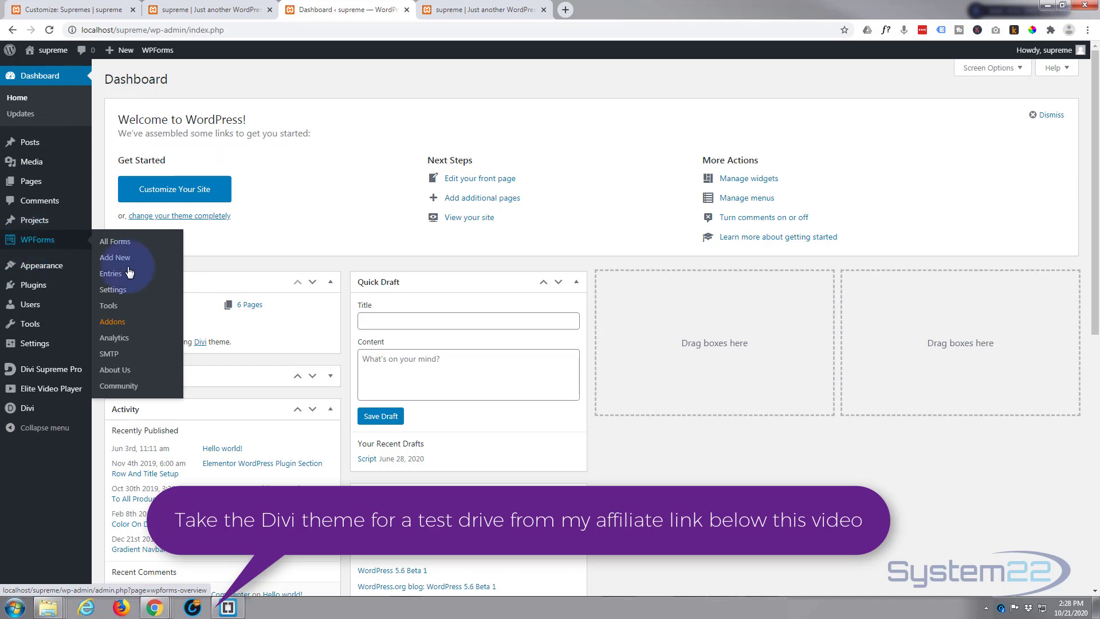
pyautogui.click(119, 261)
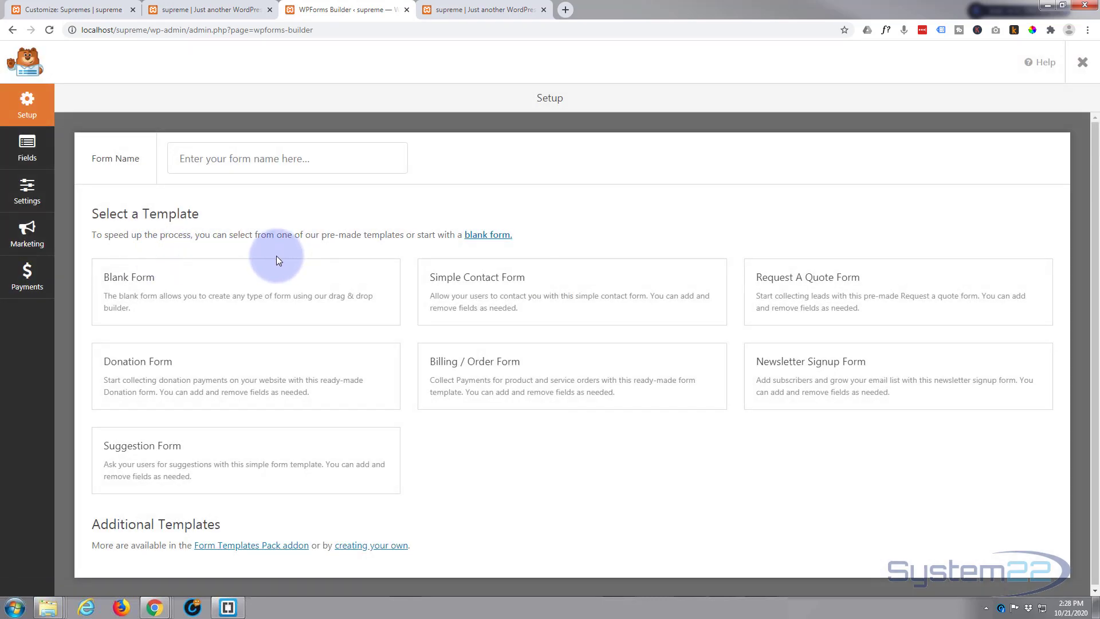
pyautogui.moveTo(572, 292)
pyautogui.click(533, 293)
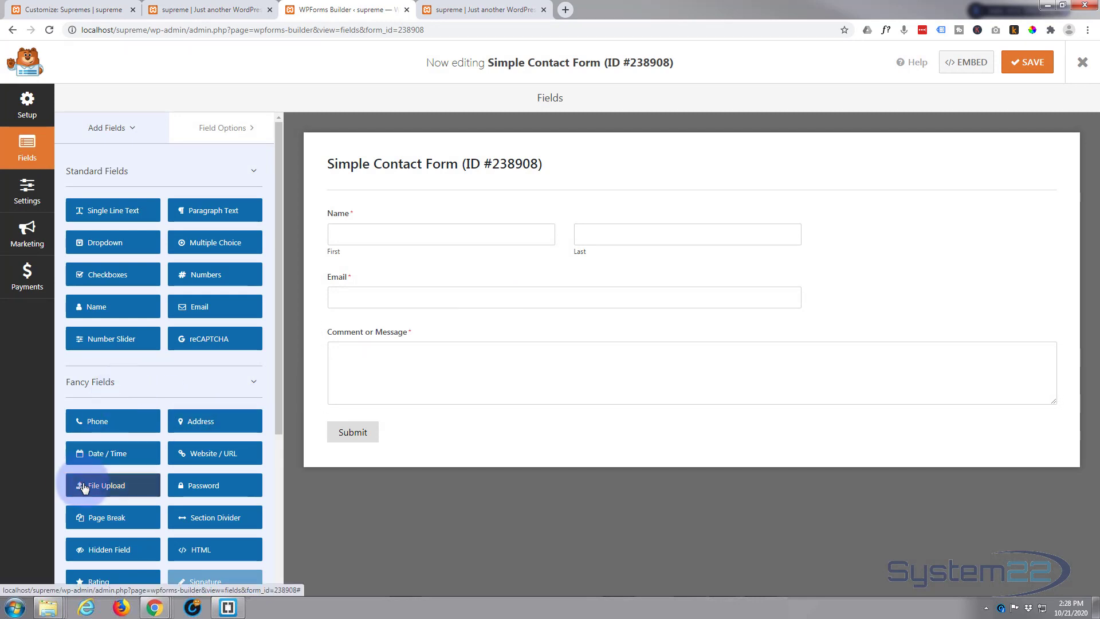
pyautogui.moveTo(95, 485)
pyautogui.mouseDown()
pyautogui.moveTo(387, 420)
pyautogui.moveTo(359, 419)
pyautogui.mouseUp()
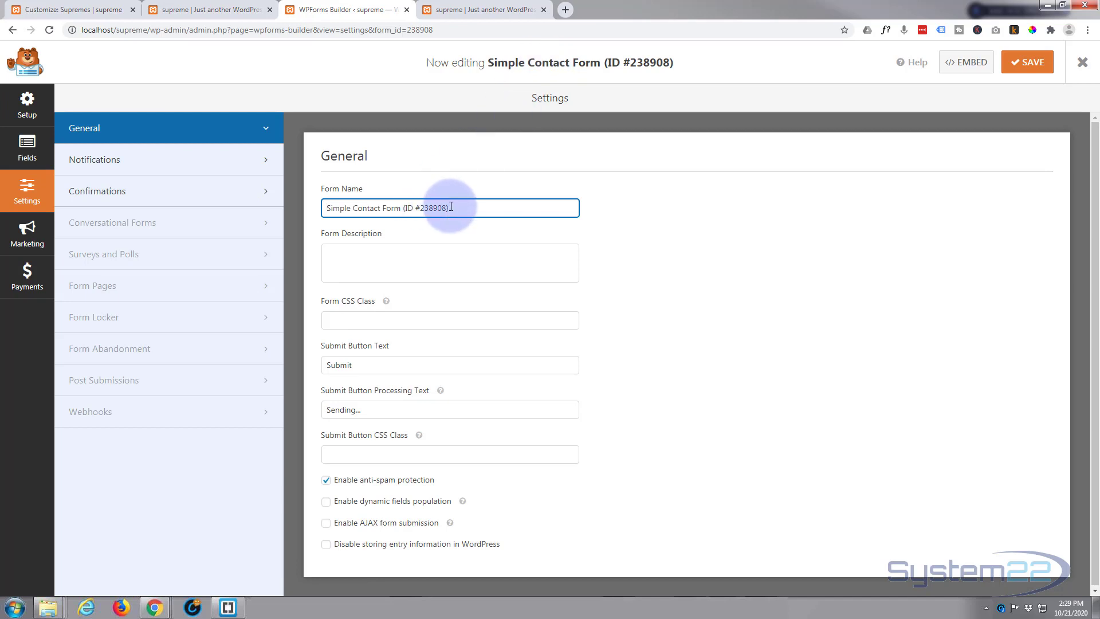
# - Rename the form to 'File upload form', save it, and go back to the homepage
pyautogui.moveTo(449, 208); pyautogui.dragTo(307, 215)
pyautogui.write('F')
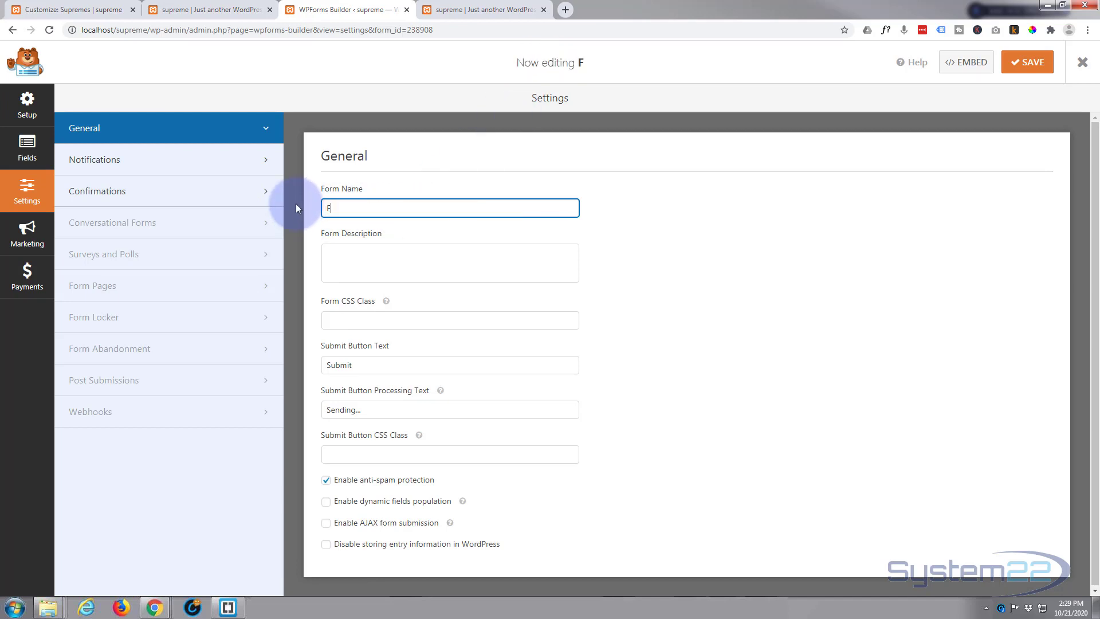
pyautogui.write('ile uplo')
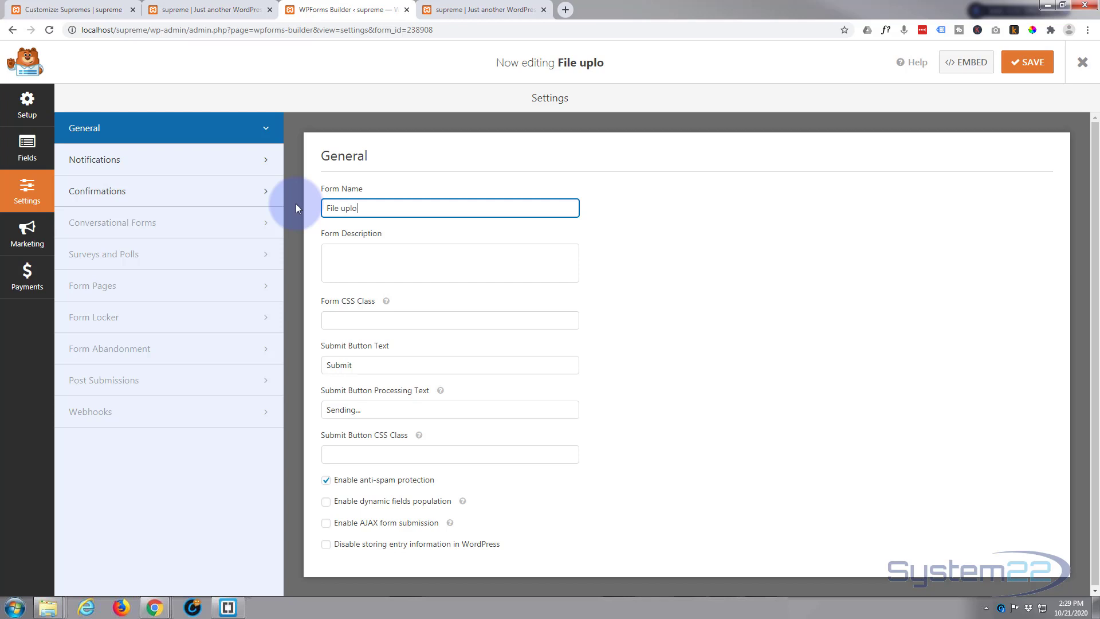
pyautogui.write('ad fo')
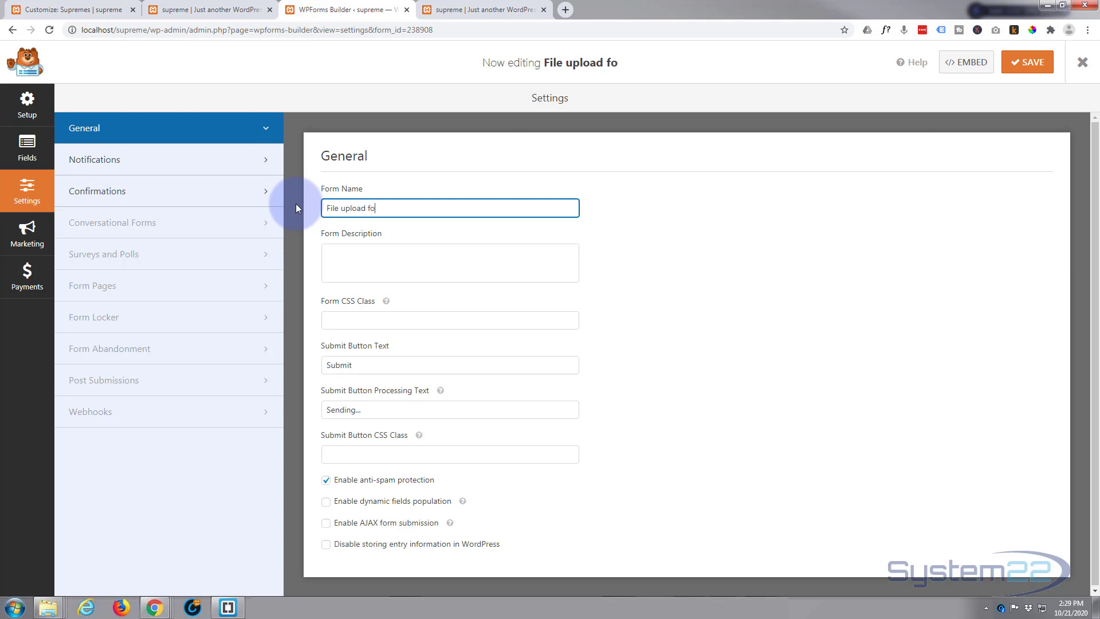
pyautogui.write('rm')
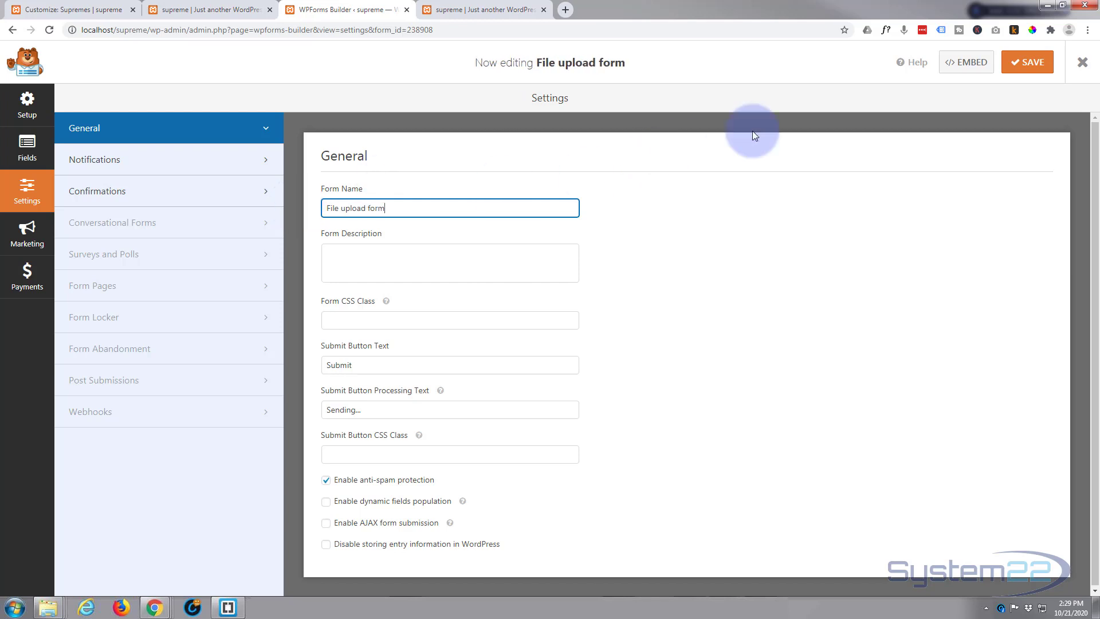
pyautogui.click(1028, 65)
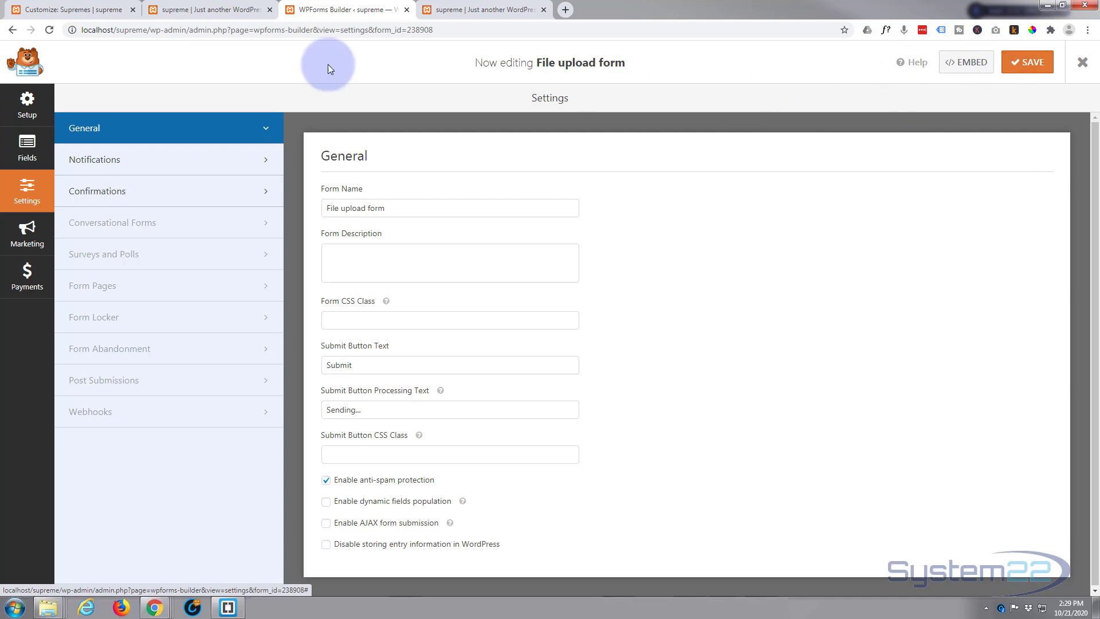
pyautogui.click(443, 12)
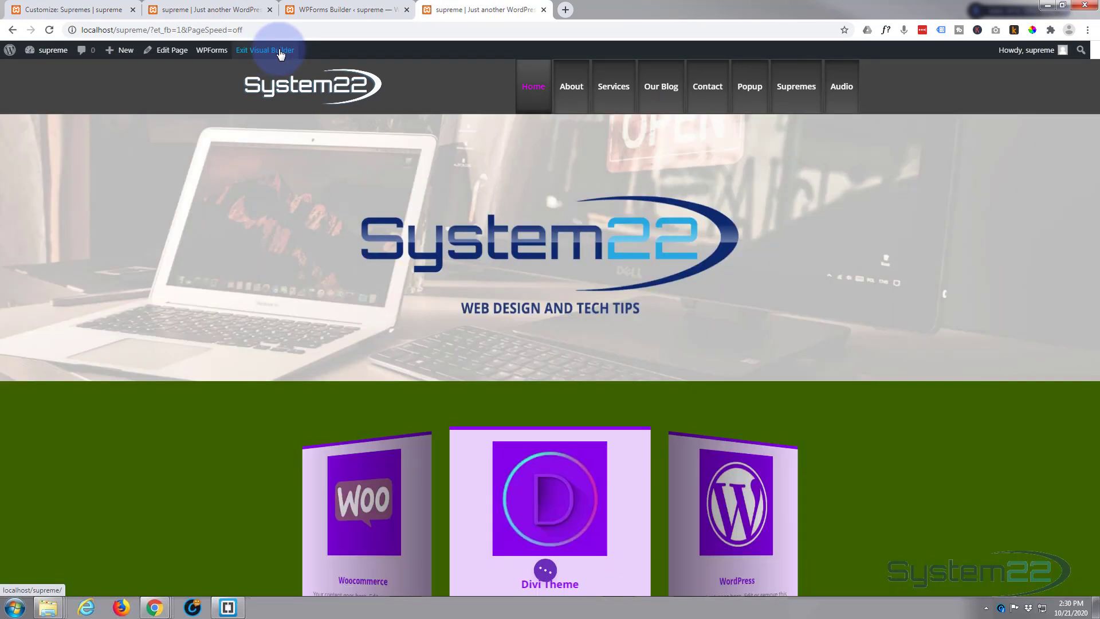
pyautogui.scroll(-2, 297, 67)
pyautogui.scroll(-2, 296, 66)
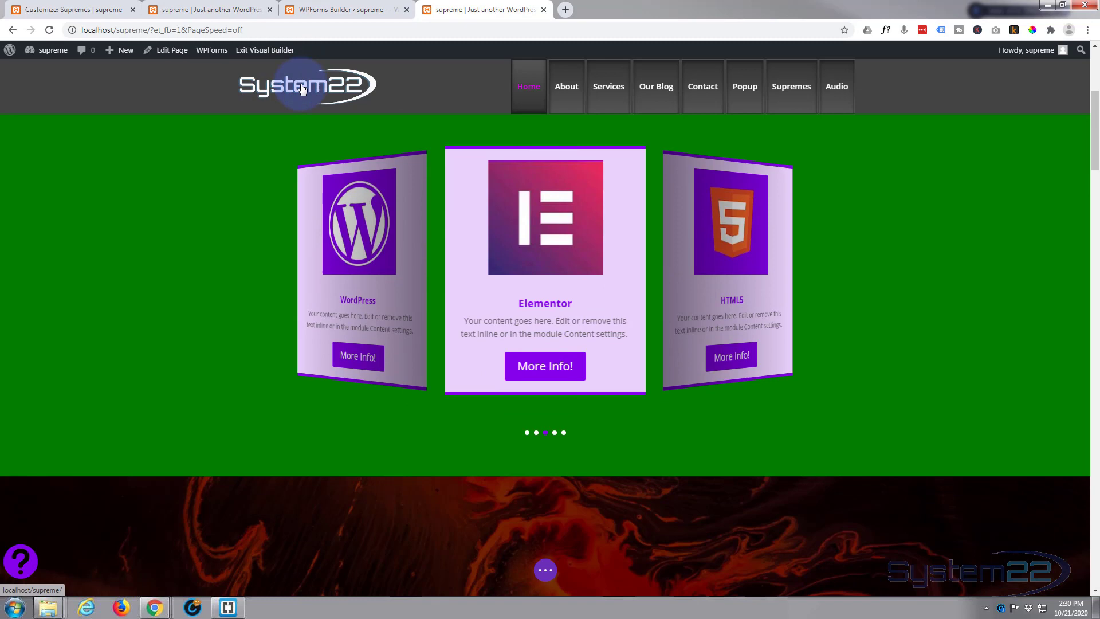
pyautogui.scroll(-2, 301, 78)
pyautogui.scroll(-4, 305, 95)
pyautogui.scroll(-2, 311, 110)
pyautogui.scroll(-2, 311, 109)
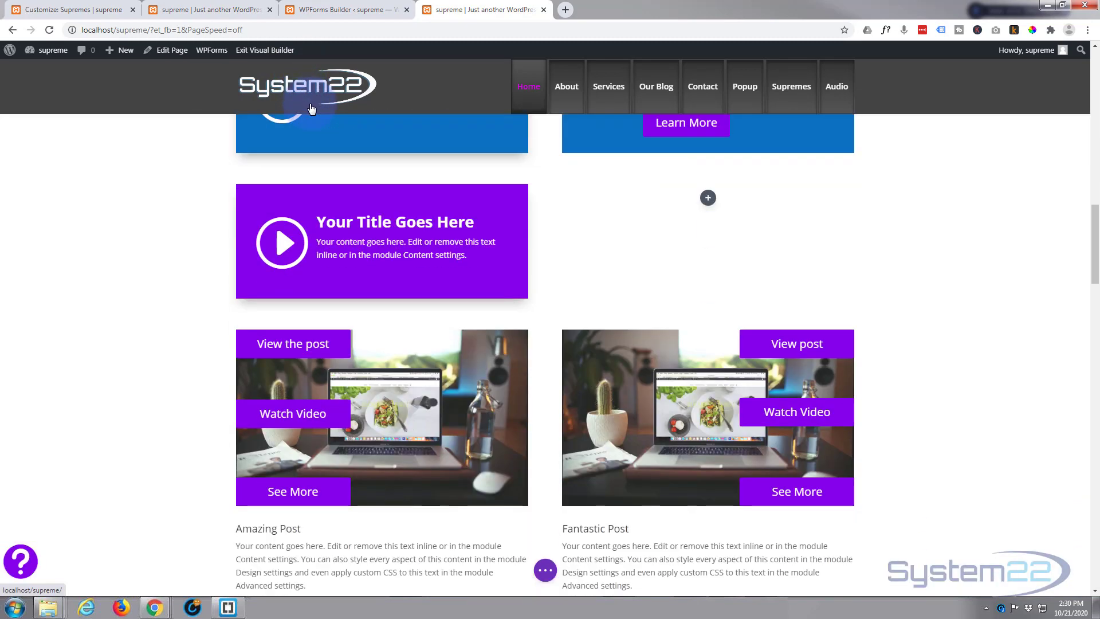
pyautogui.scroll(2, 296, 98)
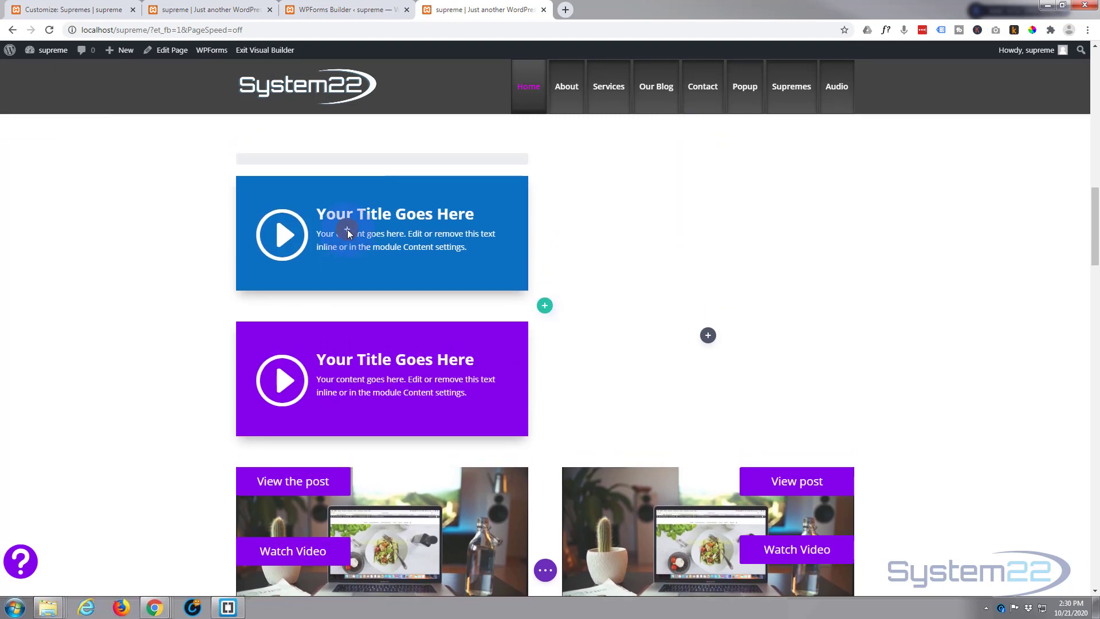
# - Move the right-hand Learn More blurb into the left column beneath the other blurb
pyautogui.moveTo(381, 233)
pyautogui.moveTo(347, 230); pyautogui.dragTo(707, 313)
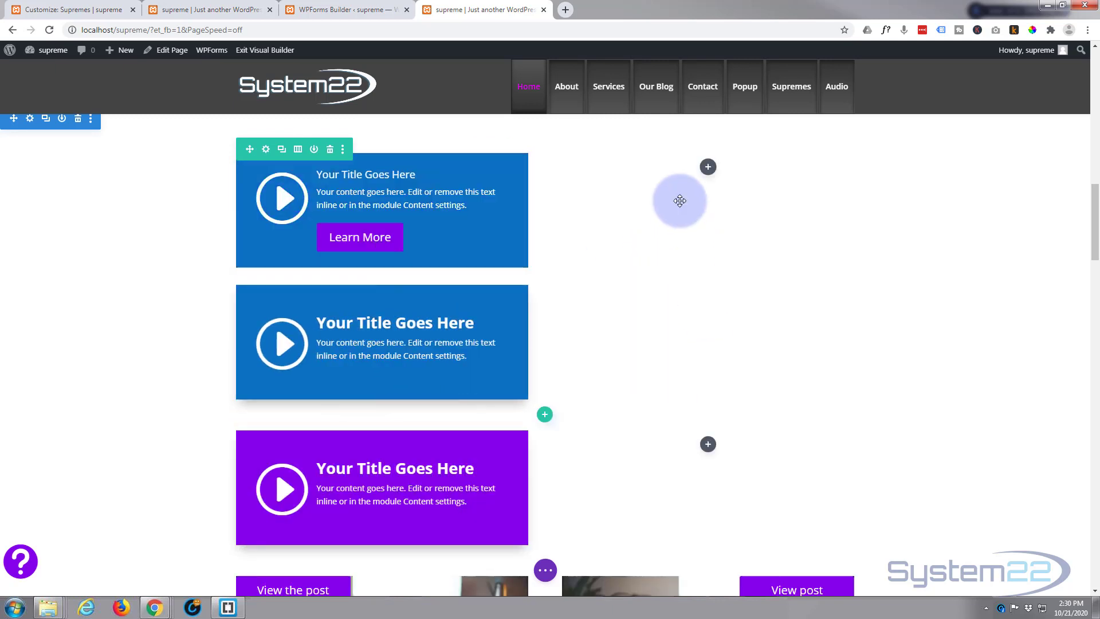
# - Insert a WPForms module into the emptied right column
pyautogui.click(709, 169)
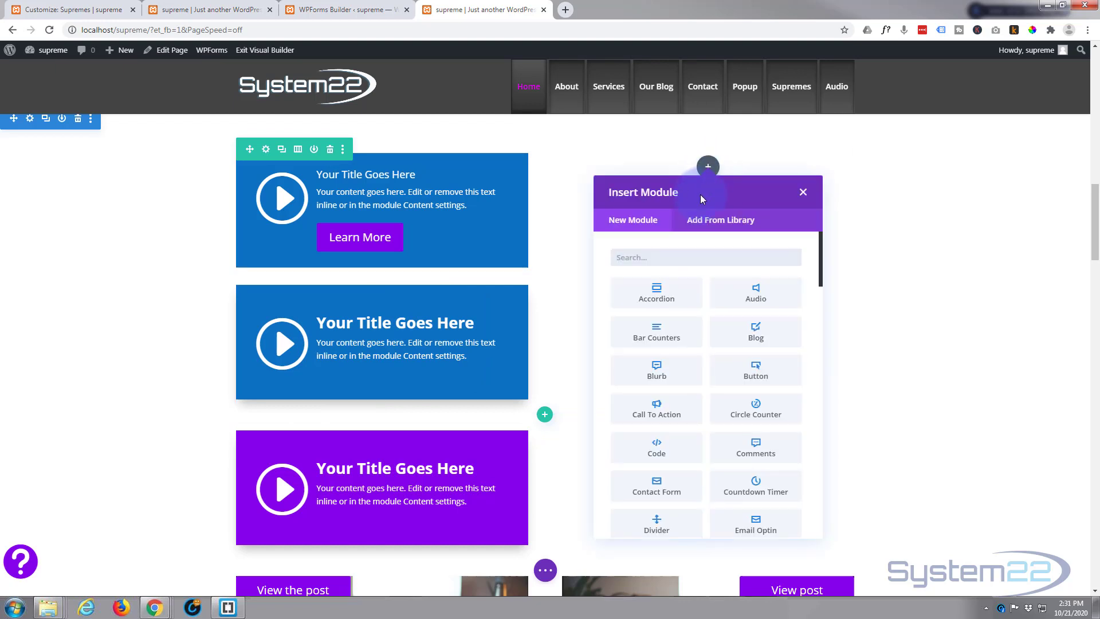
pyautogui.scroll(-1, 666, 438)
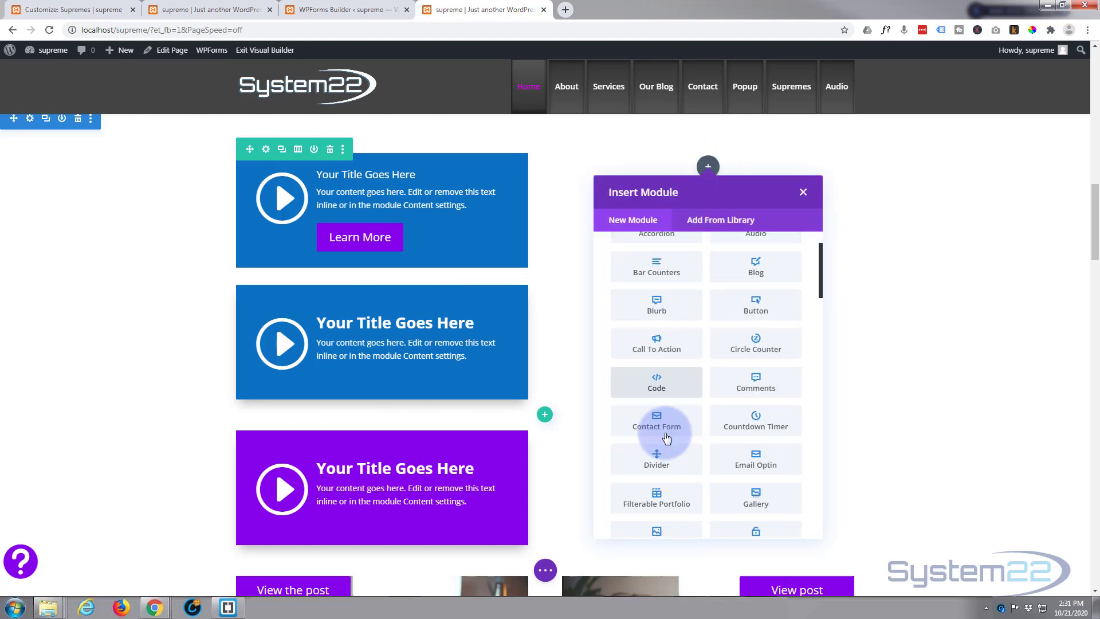
pyautogui.scroll(-2, 666, 434)
pyautogui.scroll(-3, 662, 430)
pyautogui.scroll(-3, 661, 430)
pyautogui.scroll(-2, 667, 389)
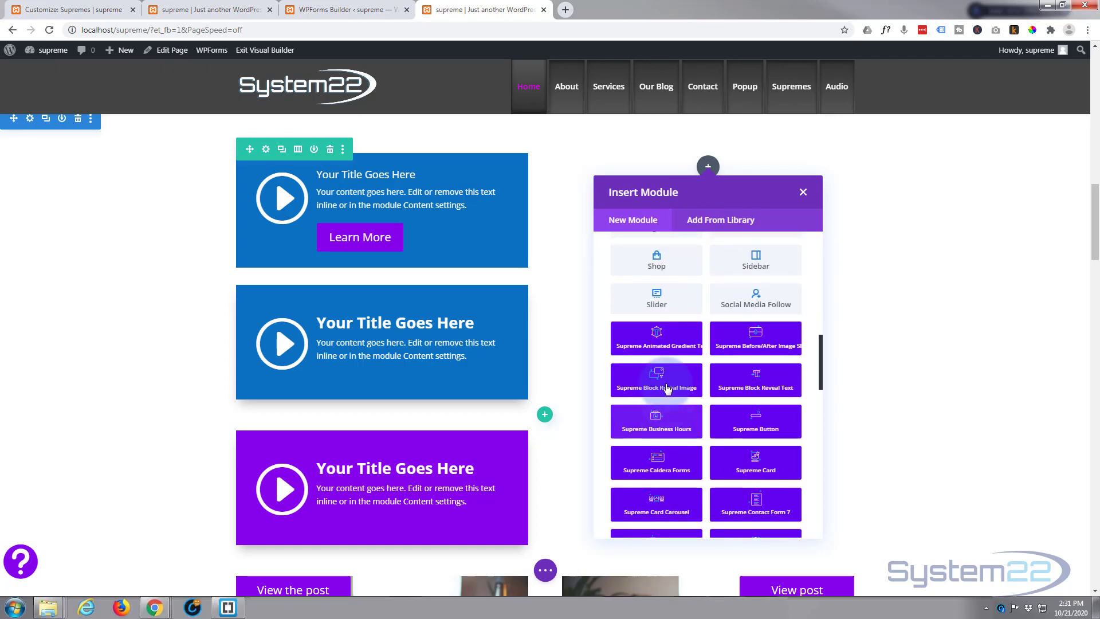
pyautogui.scroll(-3, 674, 418)
pyautogui.scroll(-2, 671, 412)
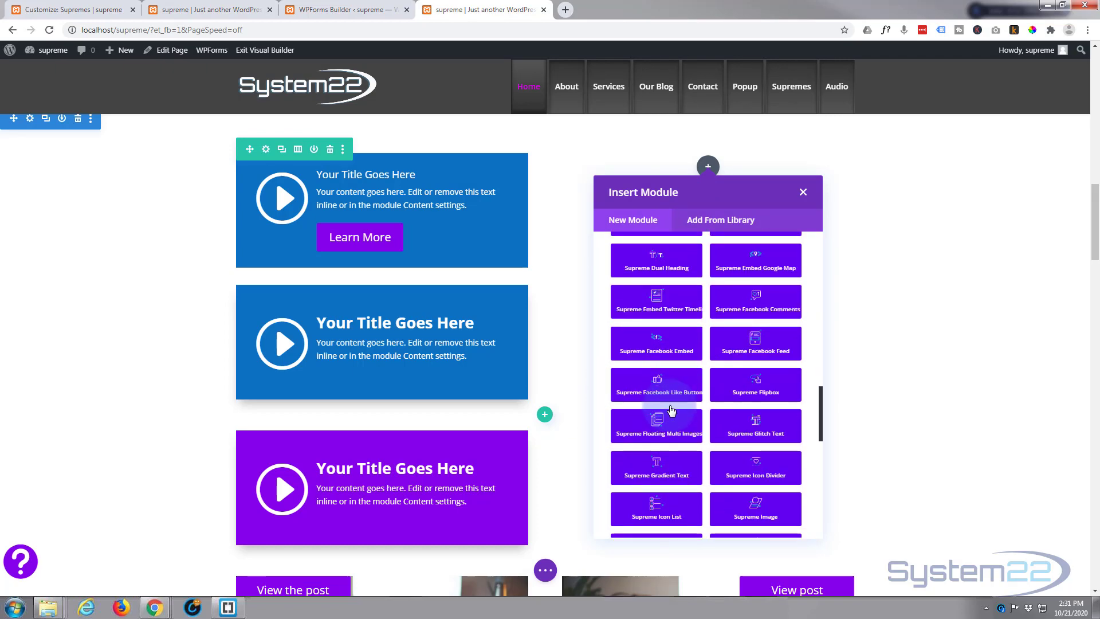
pyautogui.scroll(-3, 671, 411)
pyautogui.scroll(-3, 670, 409)
pyautogui.scroll(-2, 670, 406)
pyautogui.scroll(-2, 669, 404)
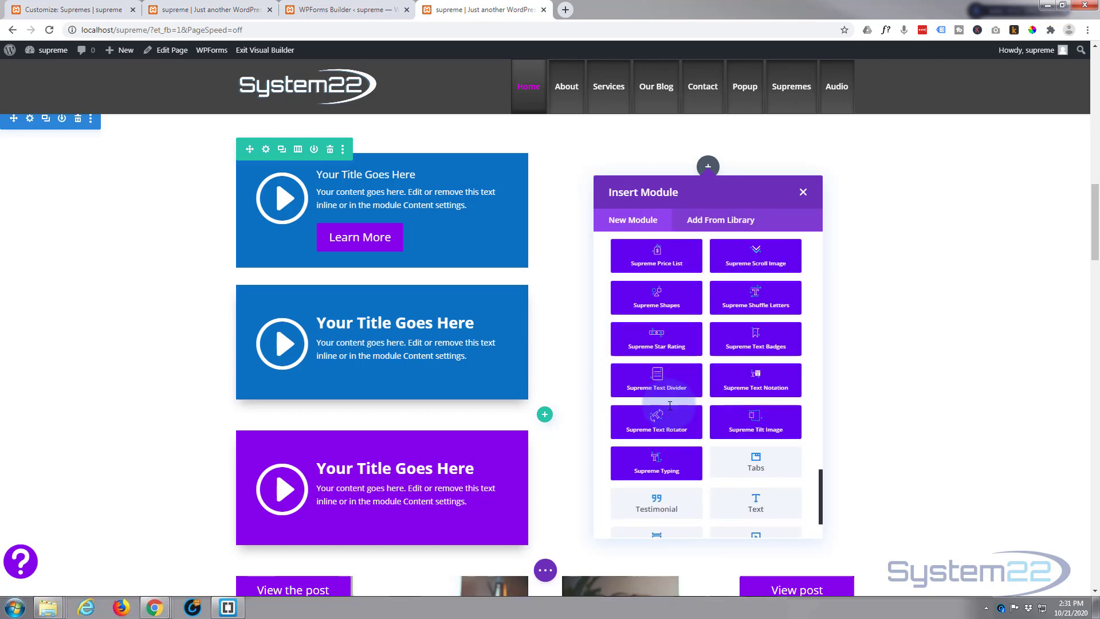
pyautogui.scroll(-2, 670, 403)
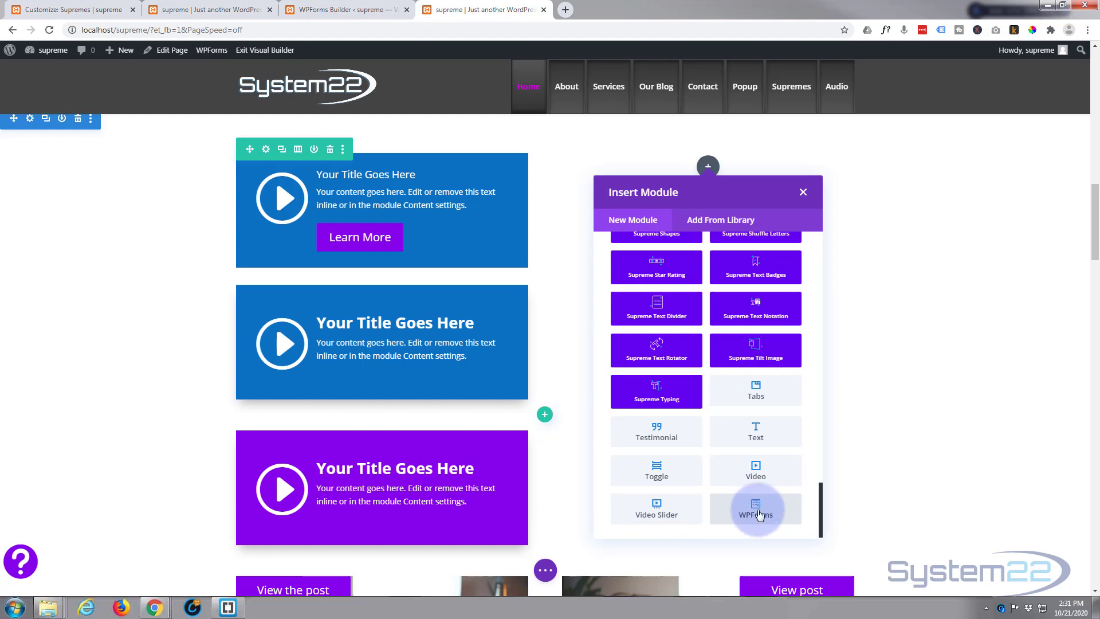
pyautogui.click(759, 515)
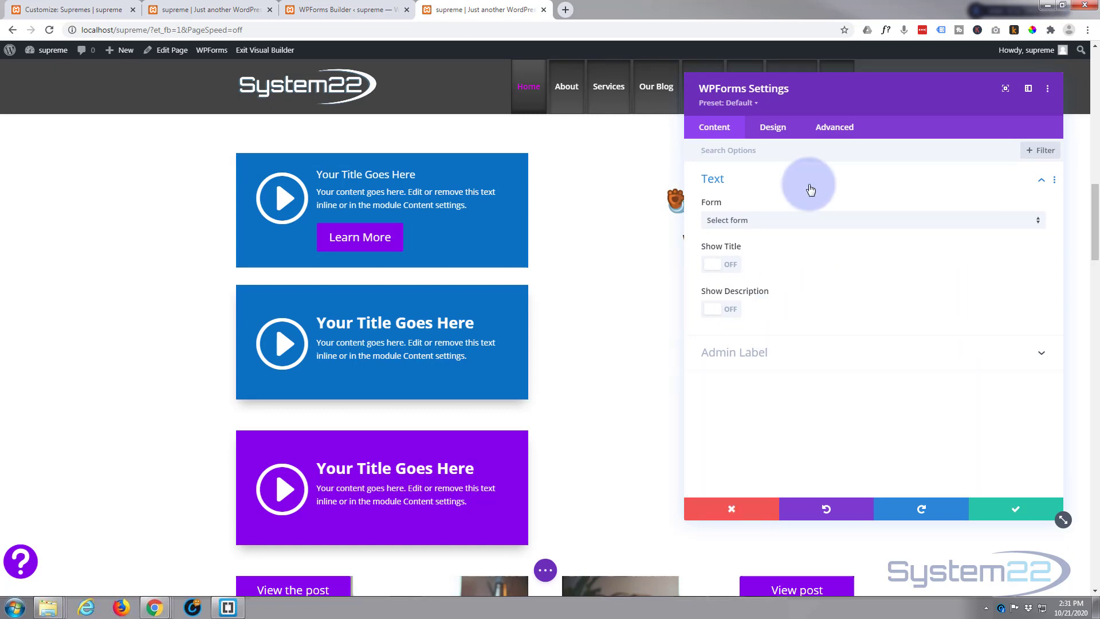
# - Choose 'File upload form' in the WPForms module, review Design and Advanced options, and close settings
pyautogui.moveTo(842, 98); pyautogui.dragTo(336, 123)
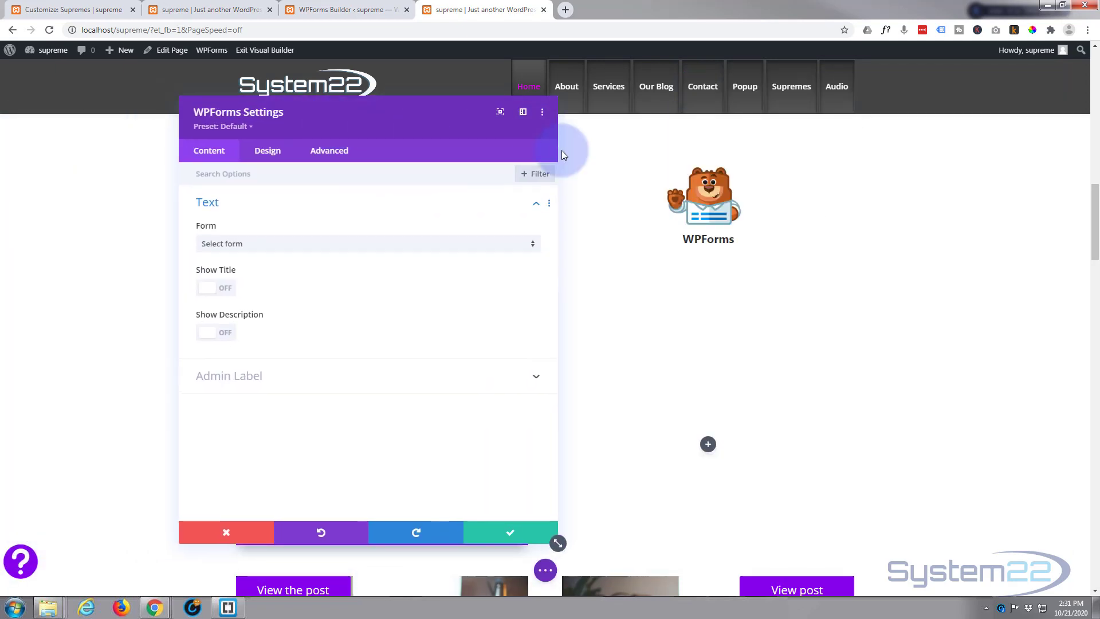
pyautogui.click(317, 248)
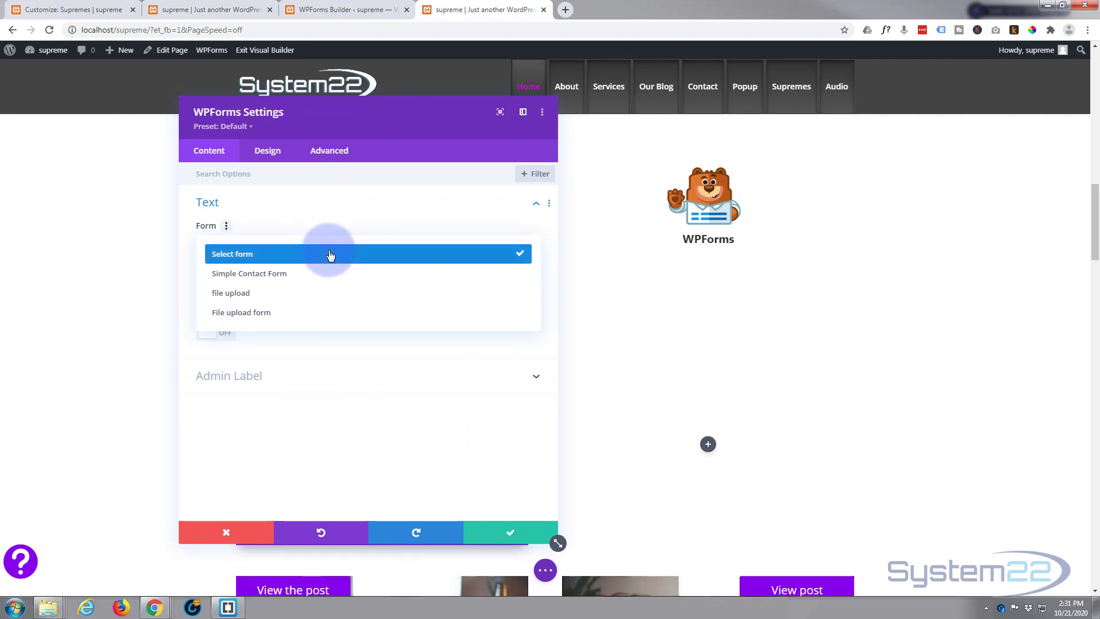
pyautogui.click(249, 312)
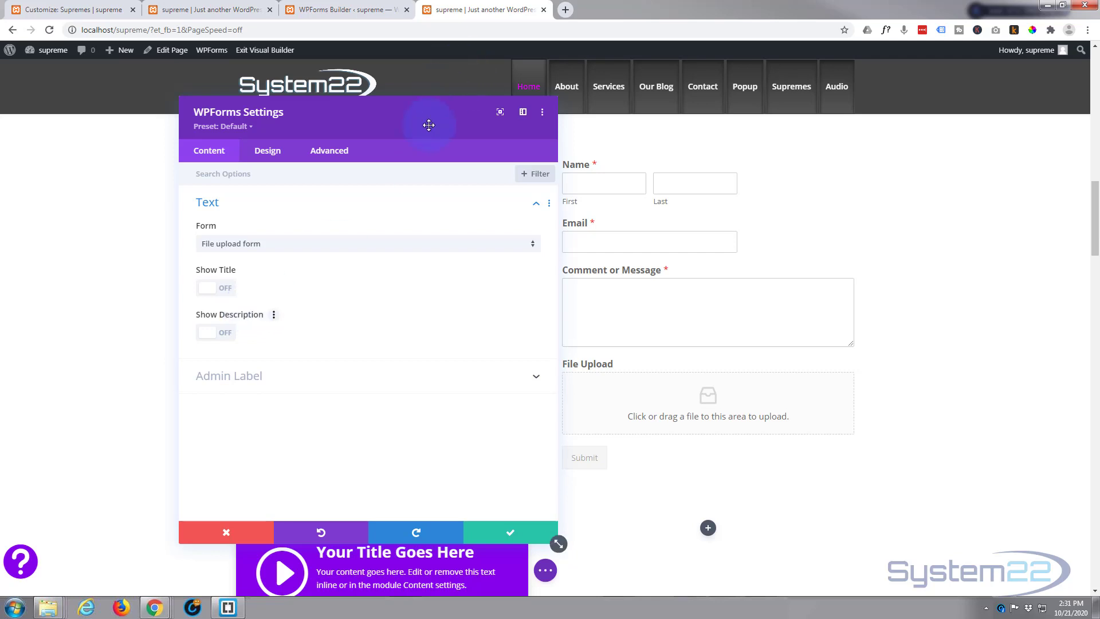
pyautogui.moveTo(428, 123); pyautogui.dragTo(349, 120)
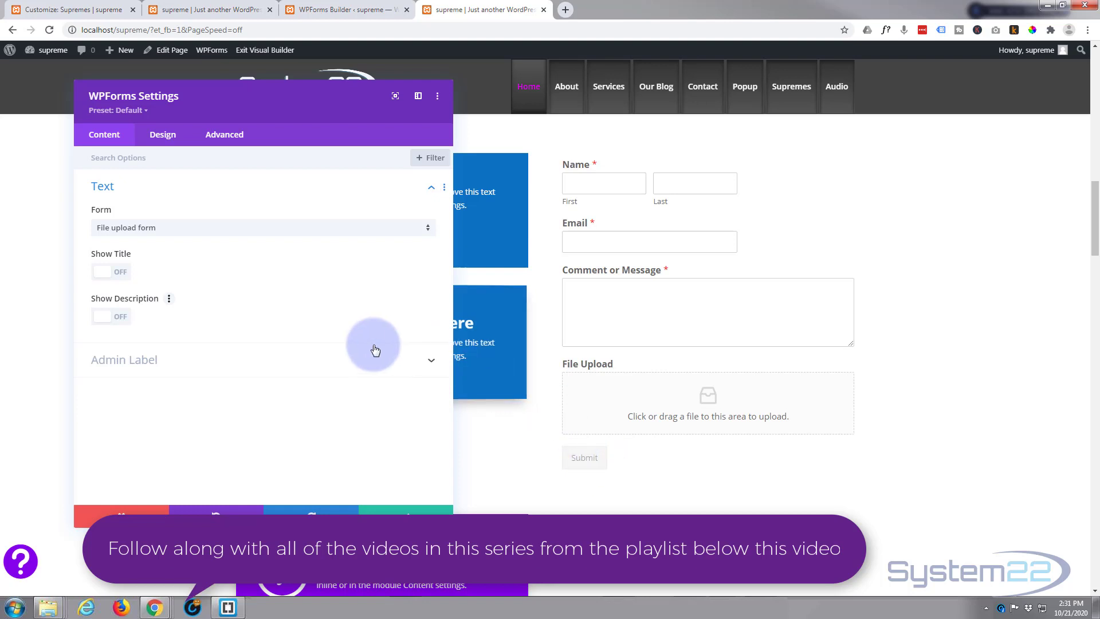
pyautogui.click(171, 137)
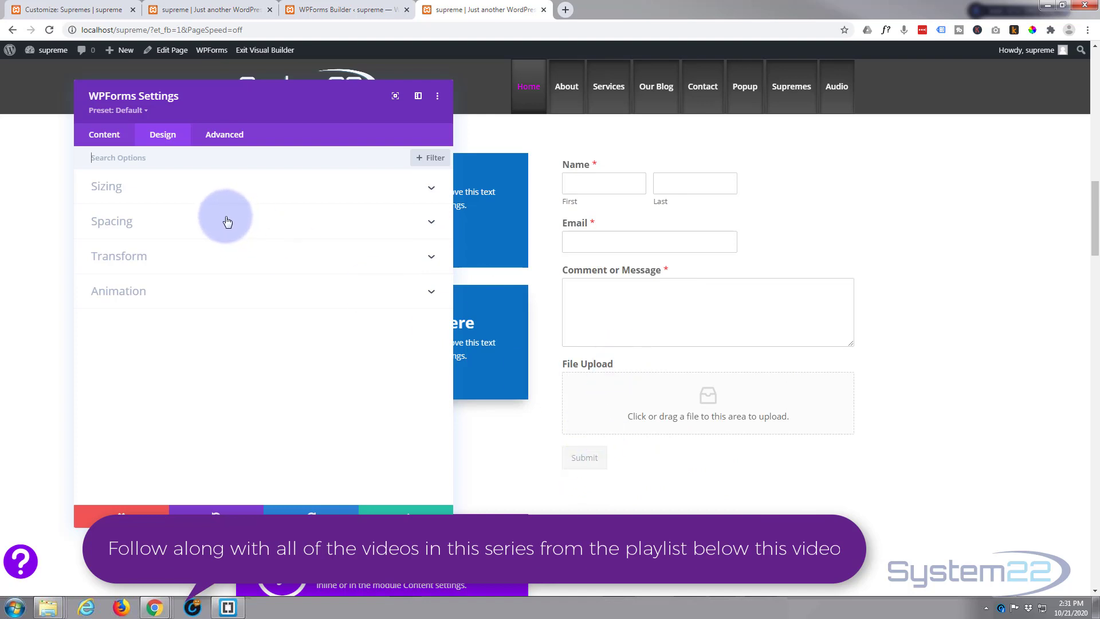
pyautogui.click(224, 135)
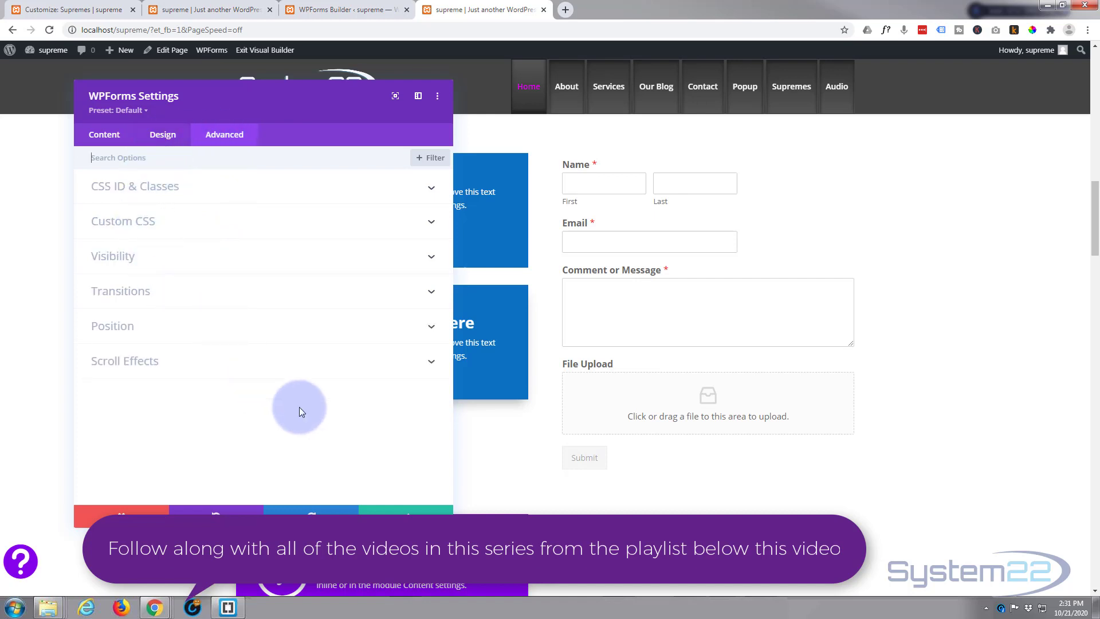
pyautogui.click(404, 512)
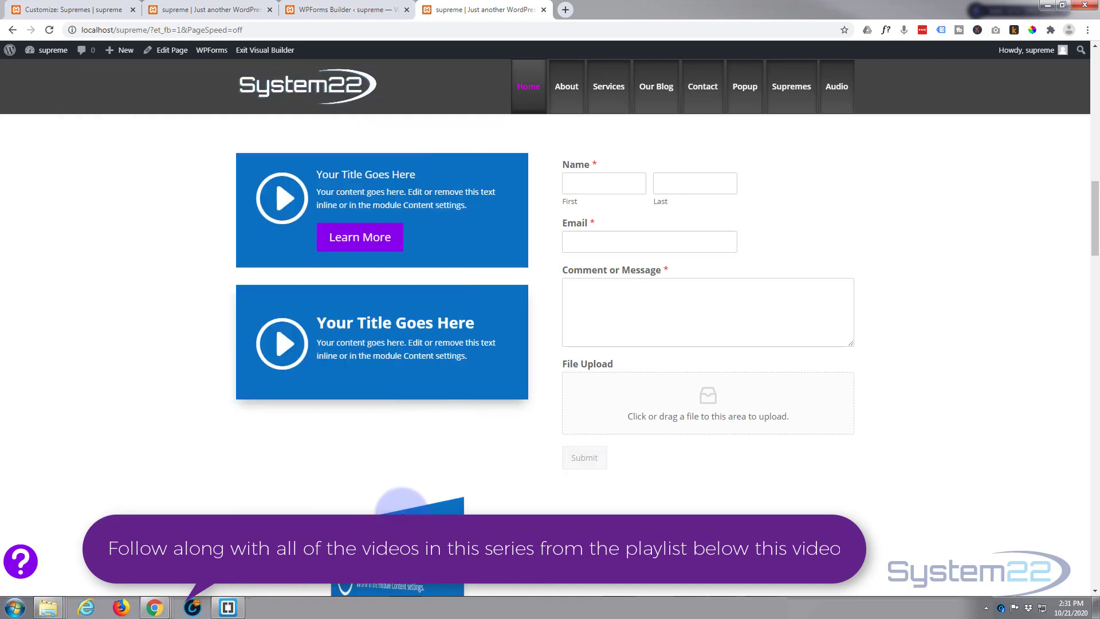
# - Add a three-choice Dropdown field between Email and Comment or Message in the form builder
pyautogui.click(314, 11)
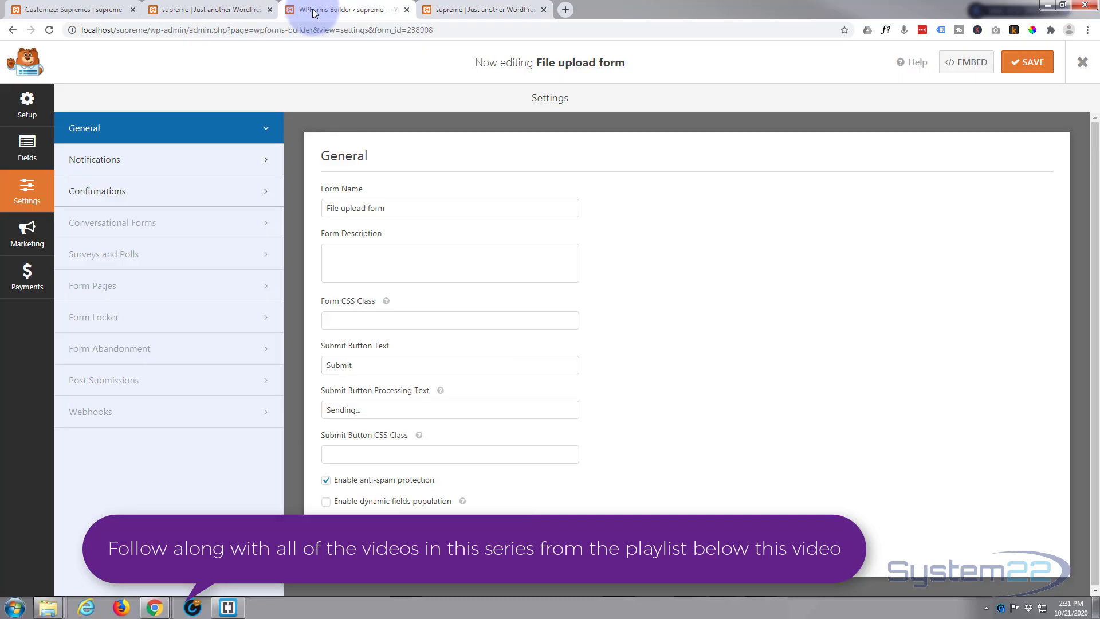
pyautogui.click(29, 155)
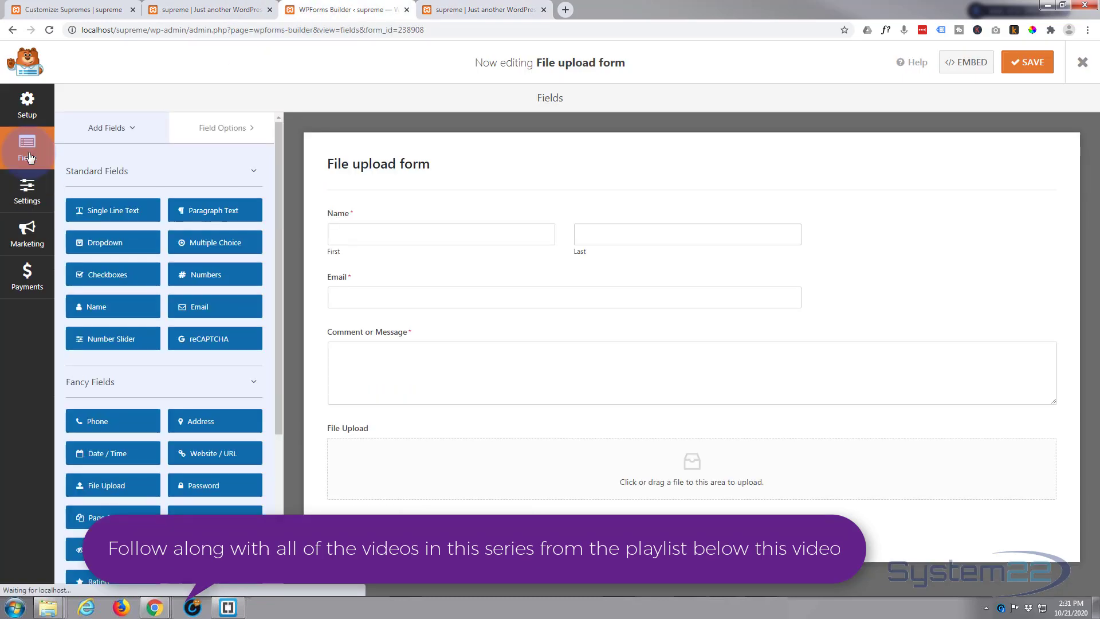
pyautogui.moveTo(110, 247); pyautogui.dragTo(363, 320)
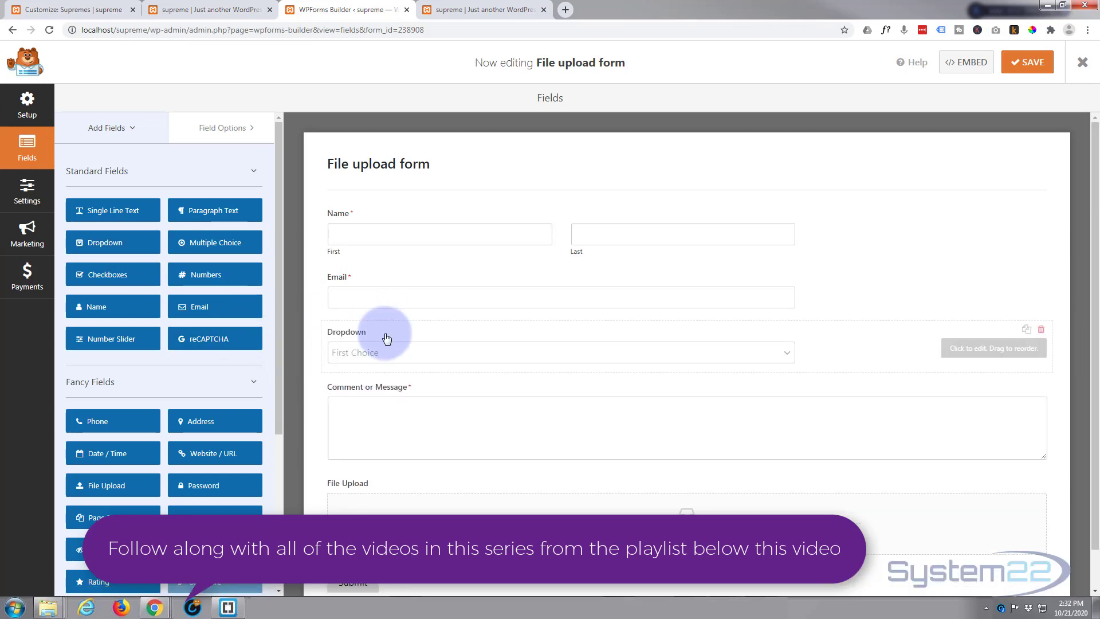
pyautogui.click(384, 352)
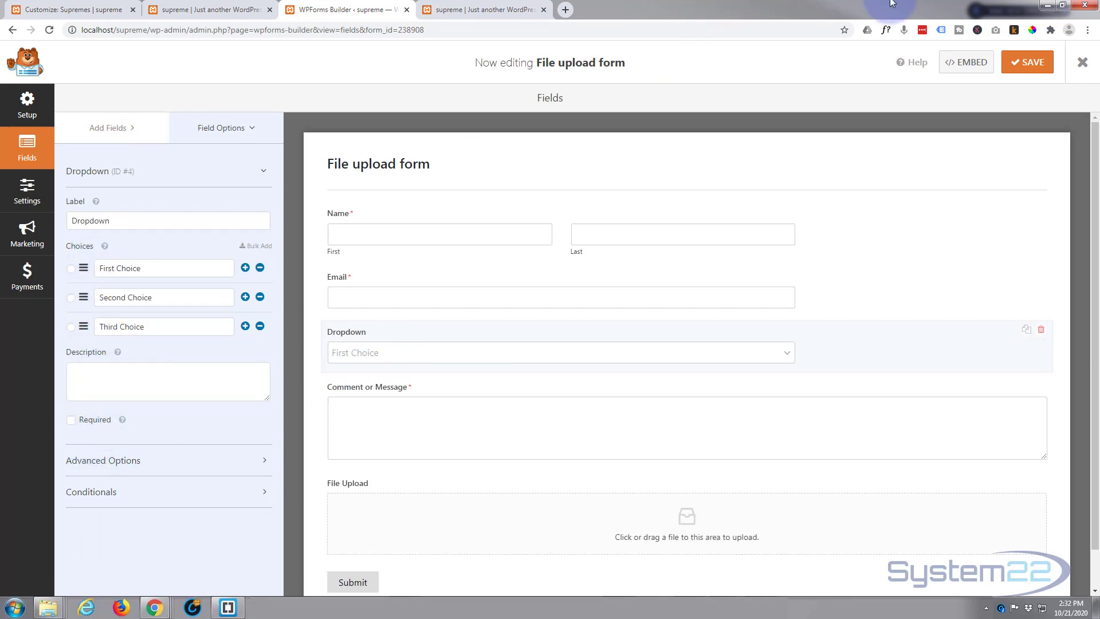
pyautogui.click(484, 12)
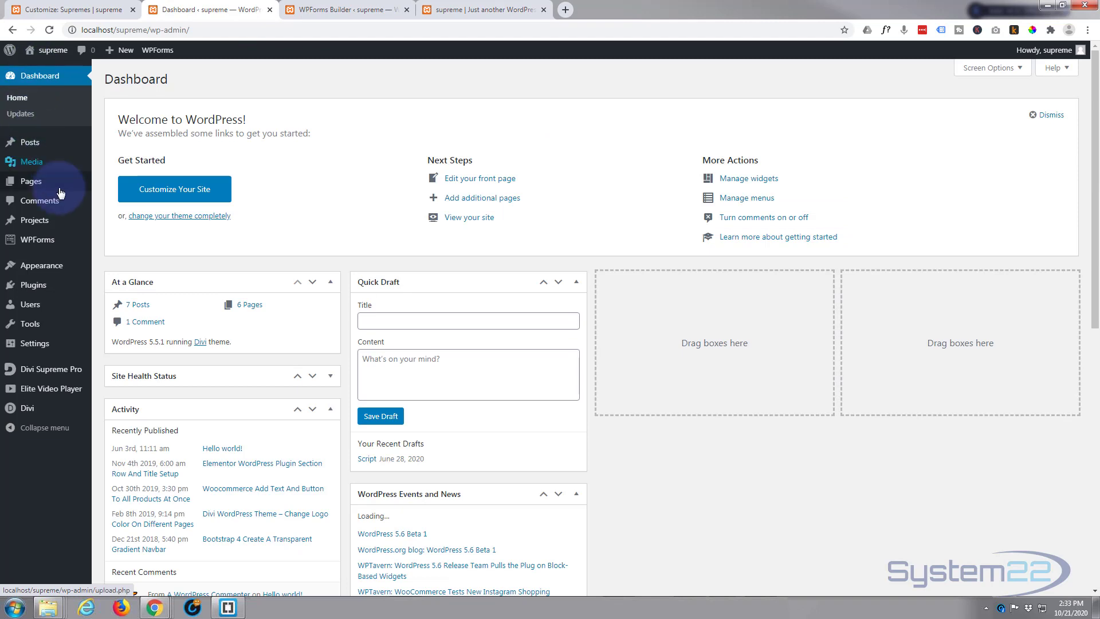
pyautogui.moveTo(37, 240)
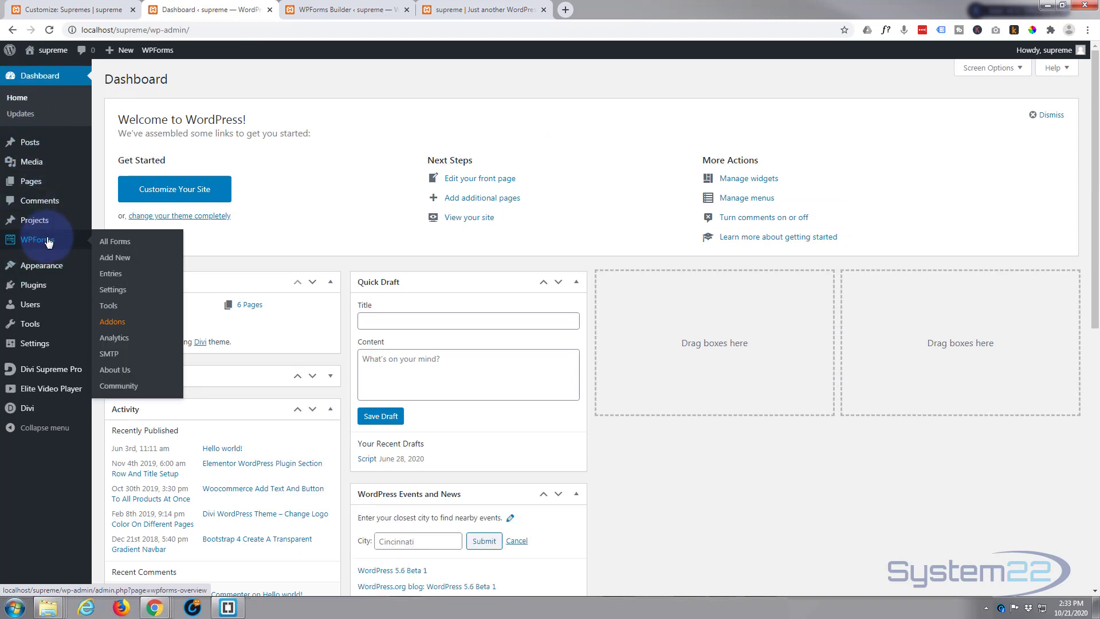
# - Review the All Forms list in WPForms, then return to the Divi homepage
pyautogui.click(118, 276)
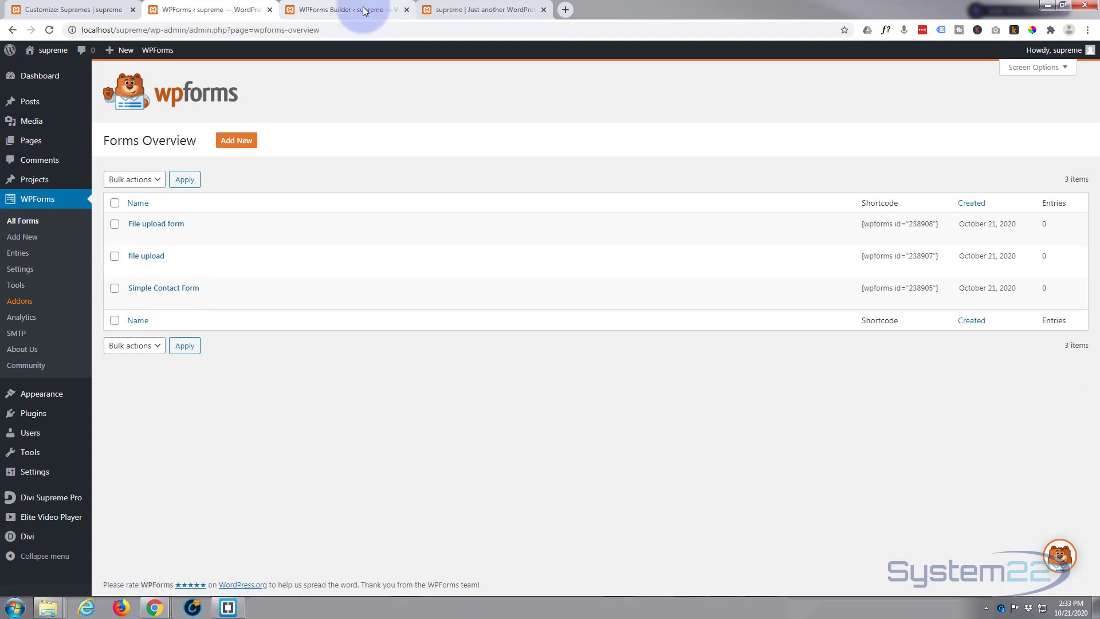
pyautogui.click(439, 11)
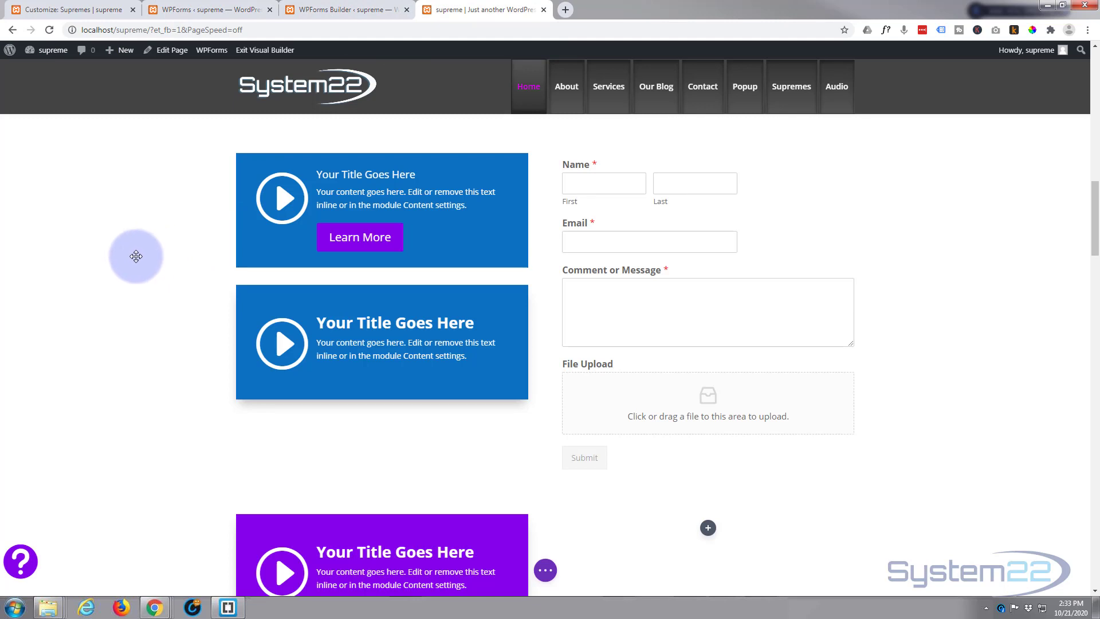
pyautogui.scroll(-1, 143, 252)
pyautogui.scroll(2, 137, 255)
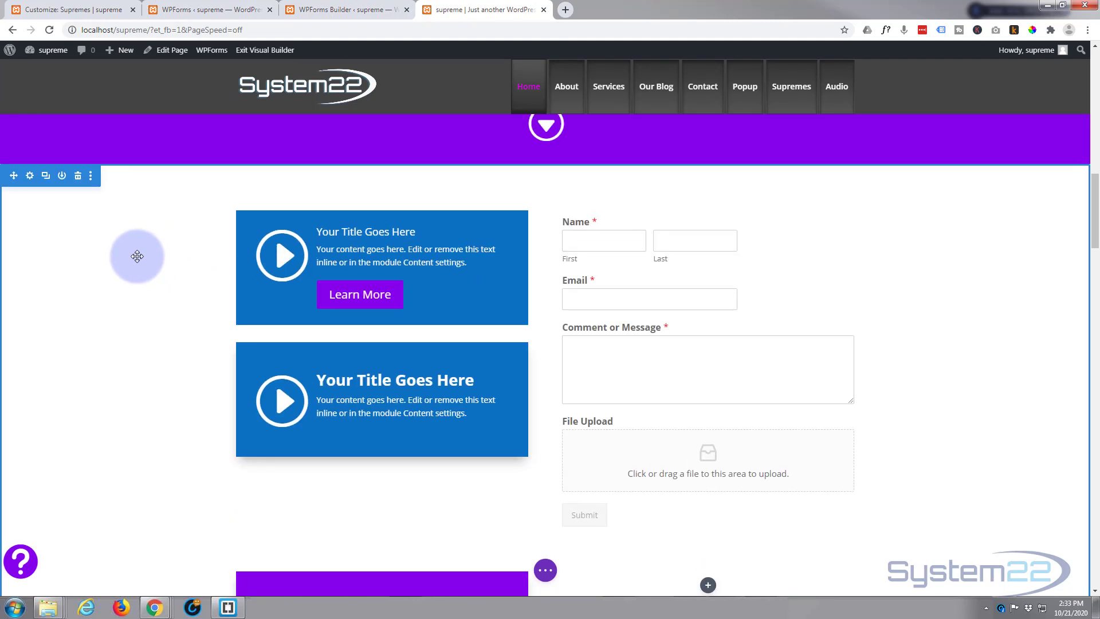